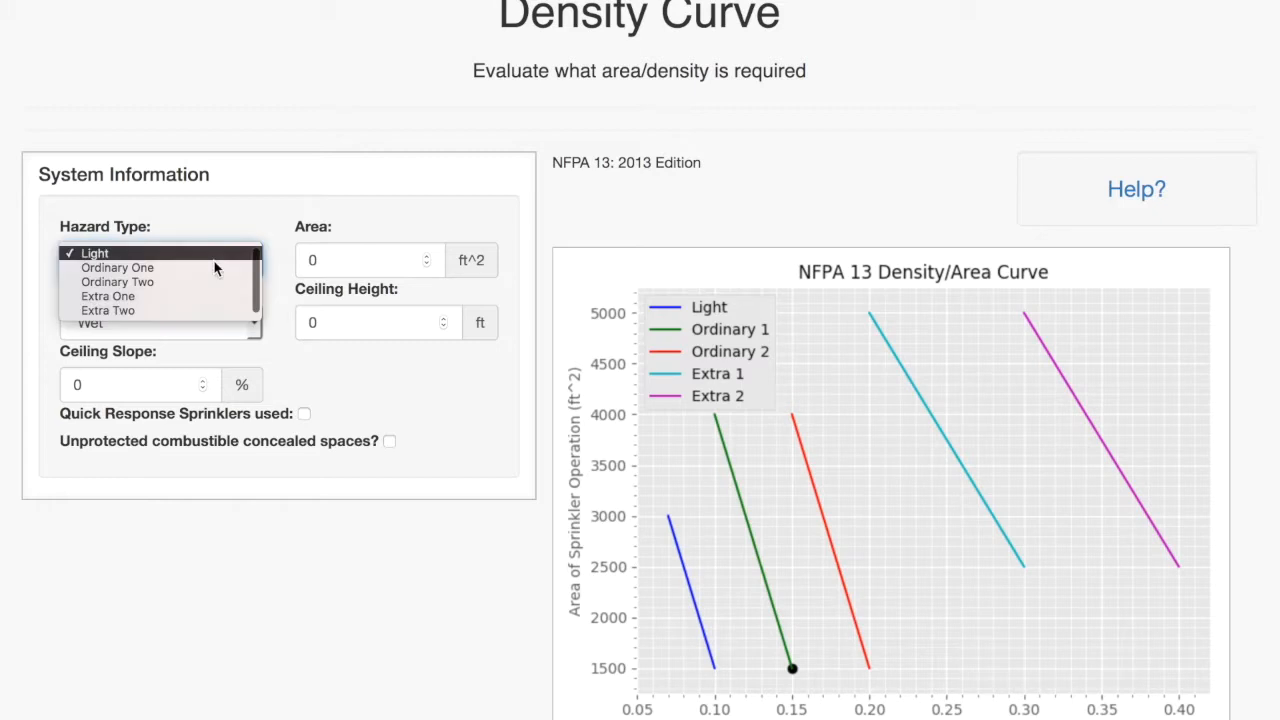
Configure the system information with Ordinary One hazard type, 3500 ft^2 area and 10 ft ceiling height
click(214, 268)
click(331, 259)
key(BackSpace)
text(3500)
key(Tab)
key(Tab)
text(10)
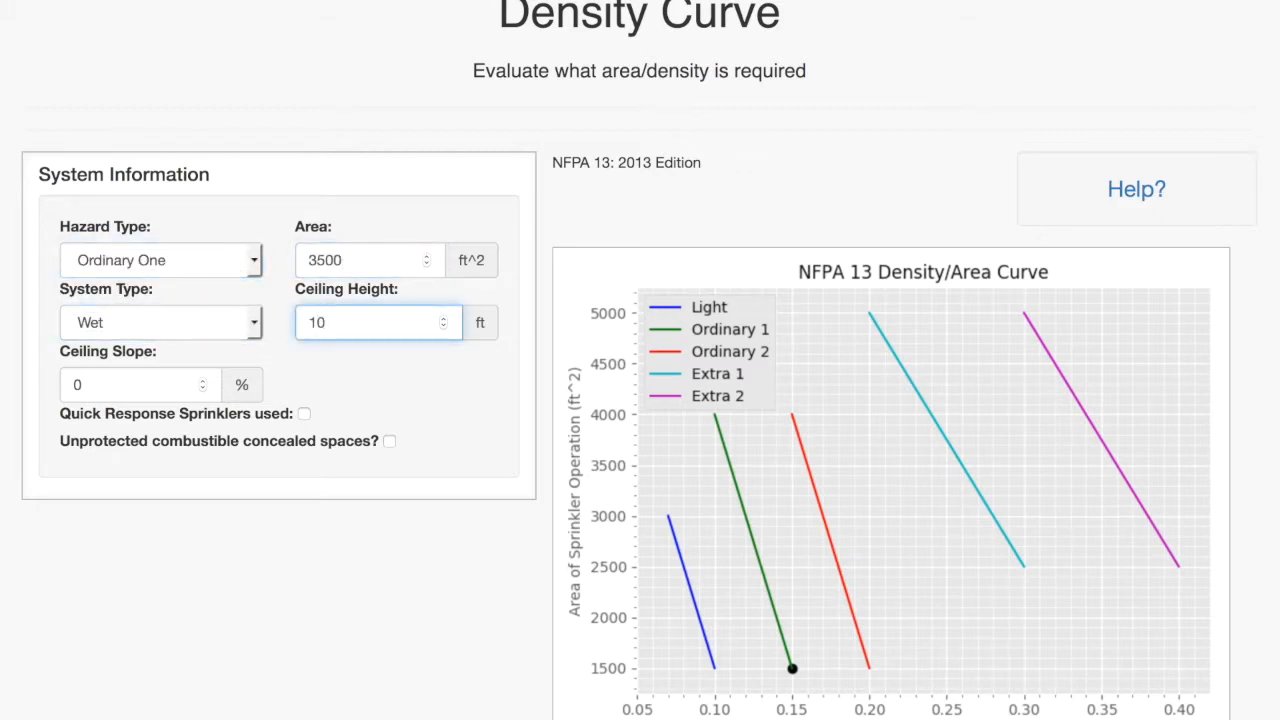
key(Tab)
click(372, 416)
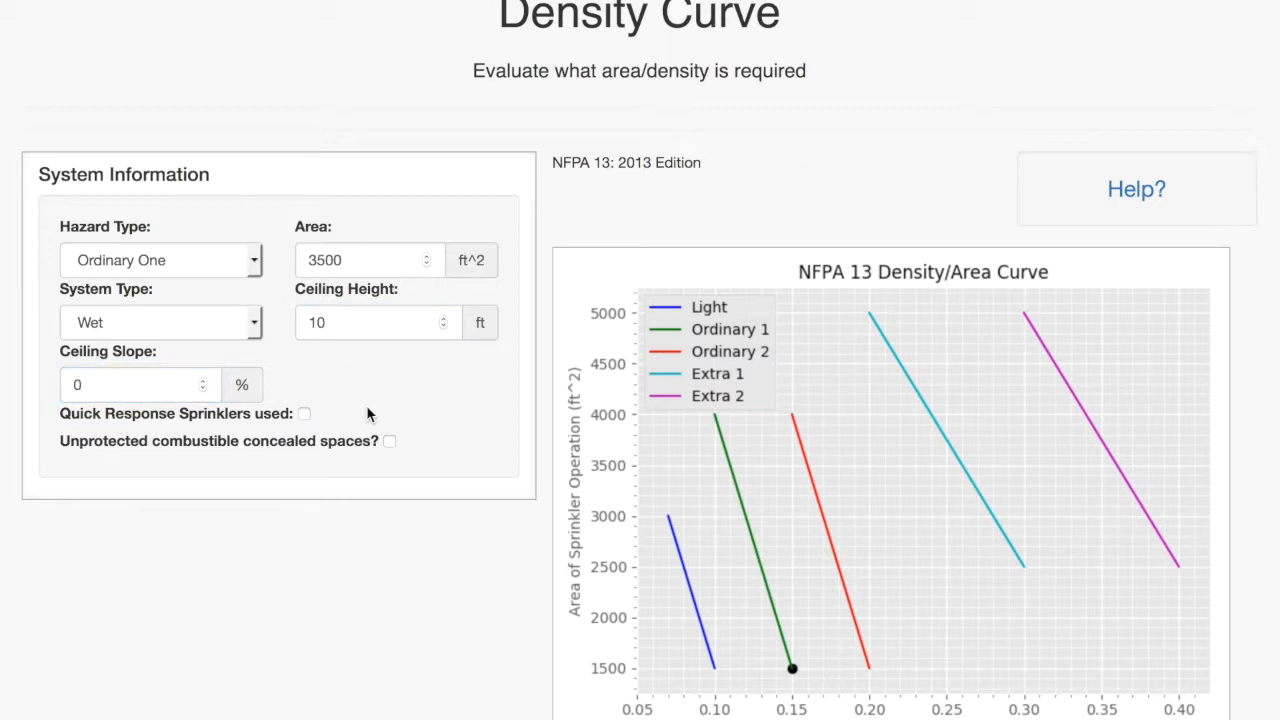
Process the data for the 3500 ft^2 wet system and bring its output into view
scroll(475, 427, down, 2)
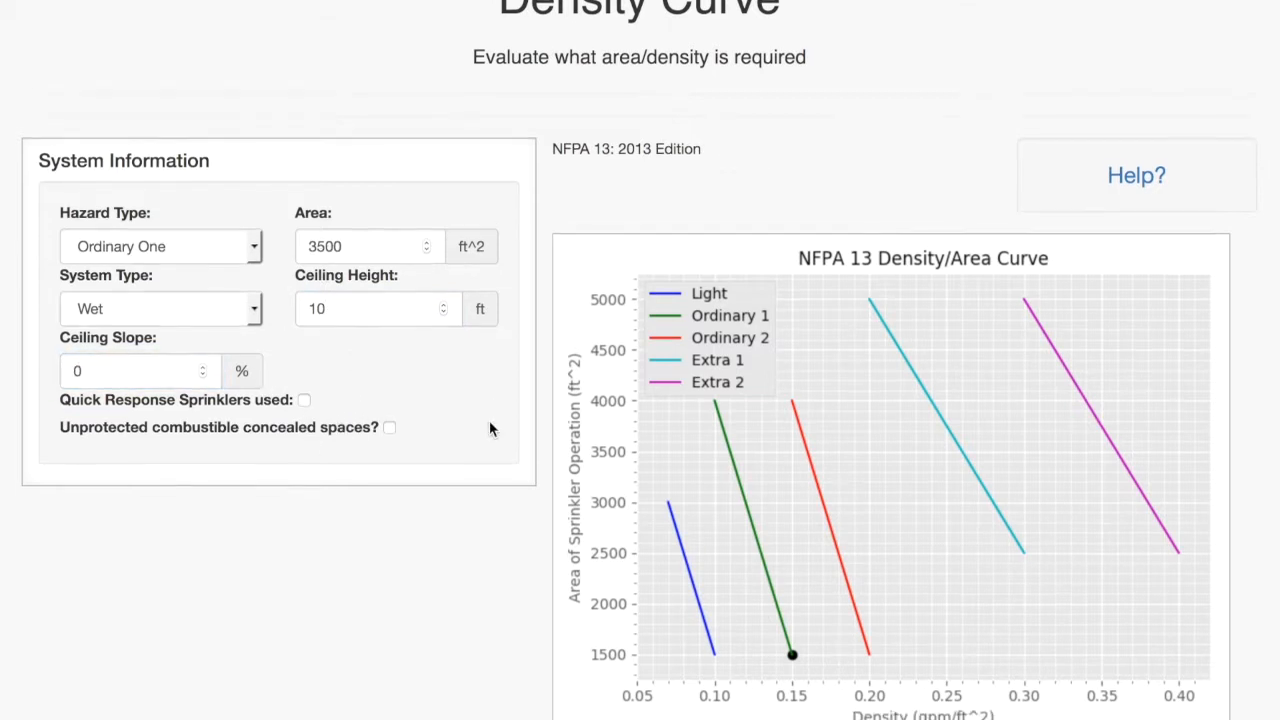
scroll(490, 430, down, 1)
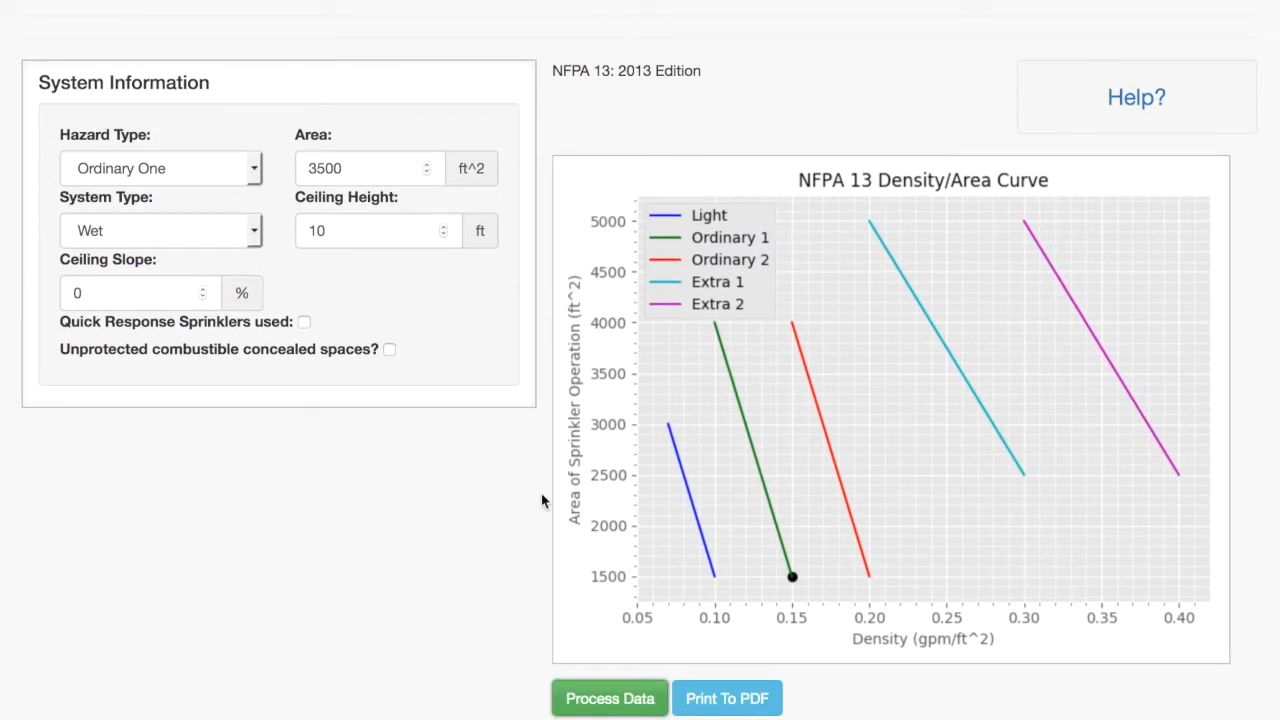
click(610, 699)
scroll(497, 638, down, 1)
scroll(497, 638, down, 3)
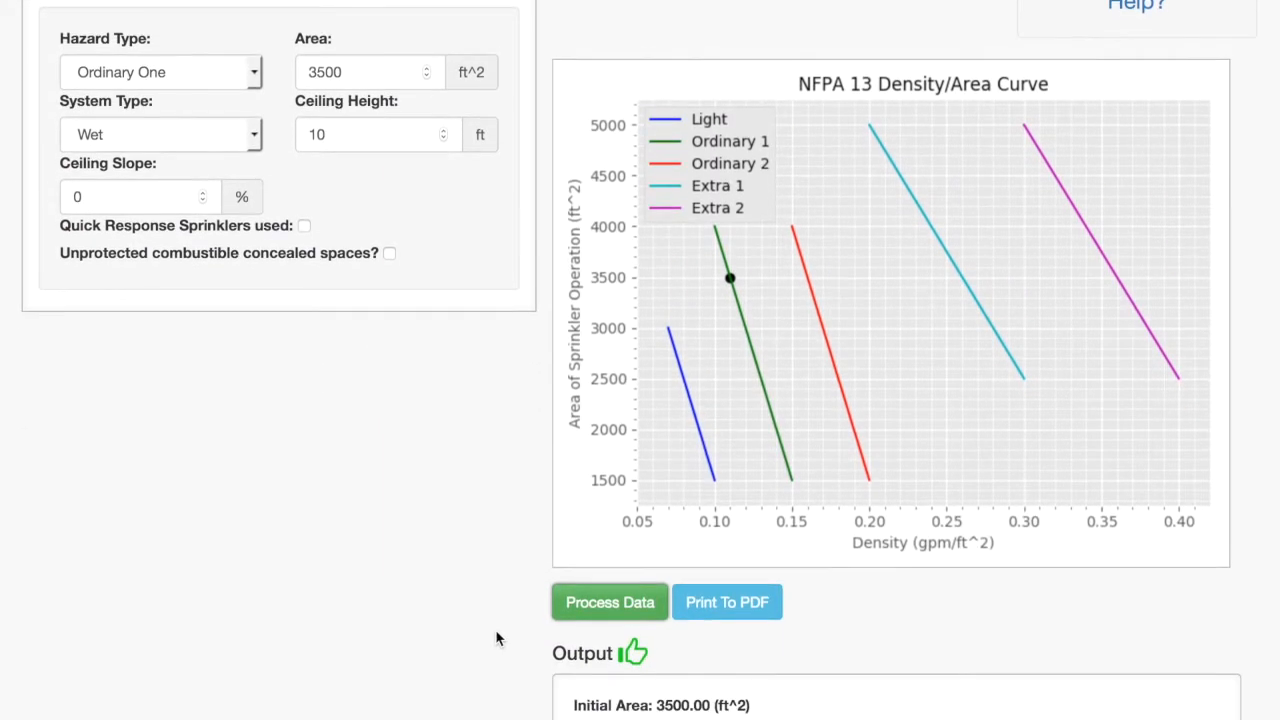
scroll(497, 638, down, 1)
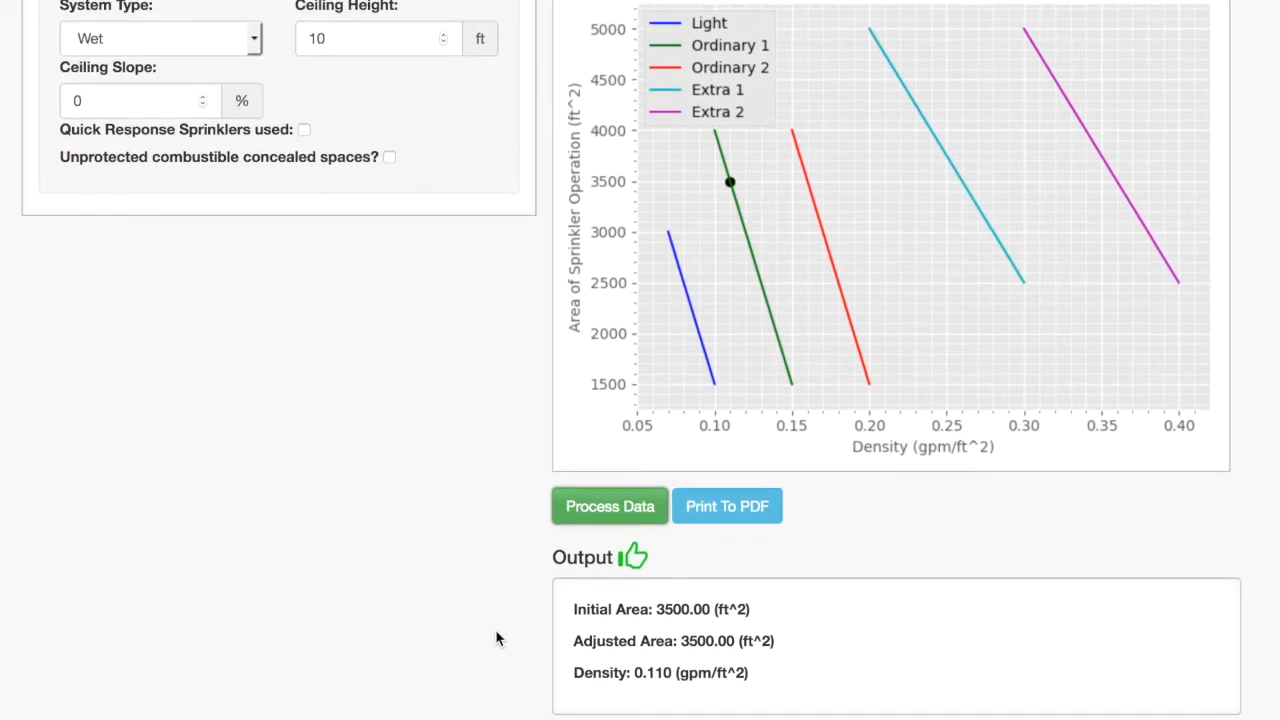
Examine the initial area, adjusted area and density lines in the output
drag(780, 685, 573, 608)
click(570, 610)
drag(771, 677, 563, 662)
click(542, 670)
Keep the Ordinary One hazard type, set the area to 1200 ft^2 and change the system type to Dry
scroll(476, 505, up, 2)
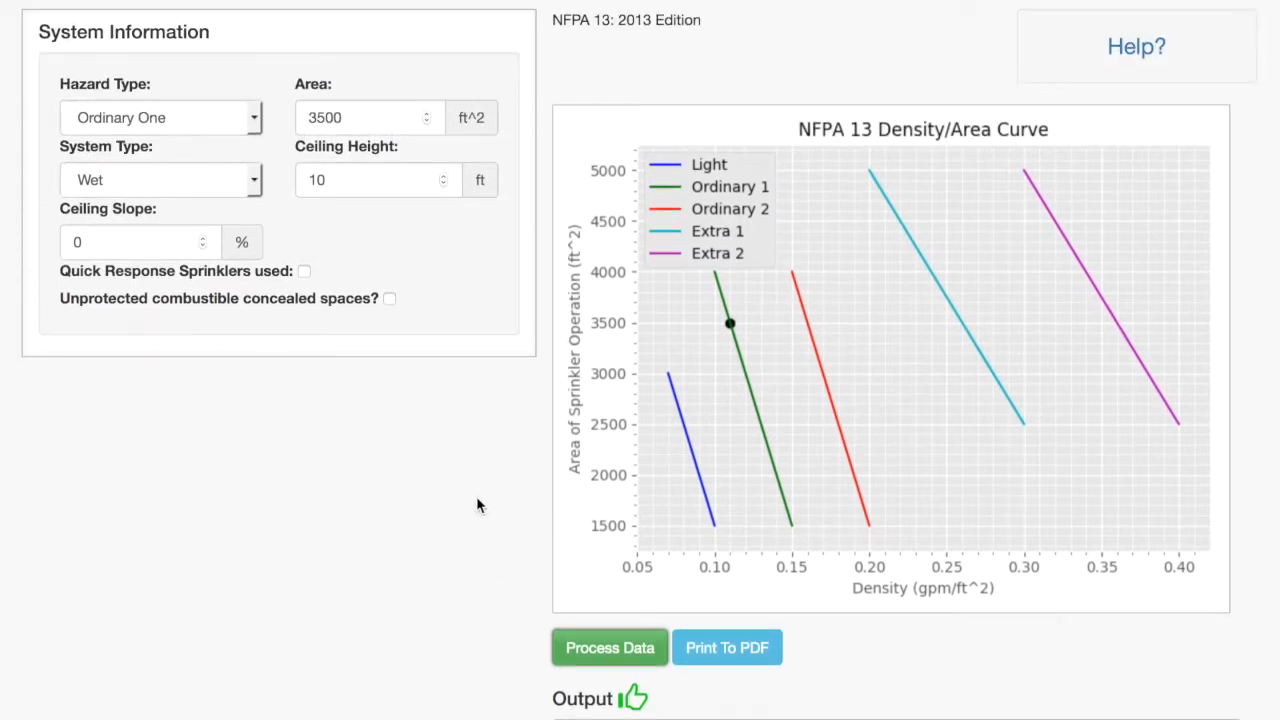
click(244, 116)
click(208, 118)
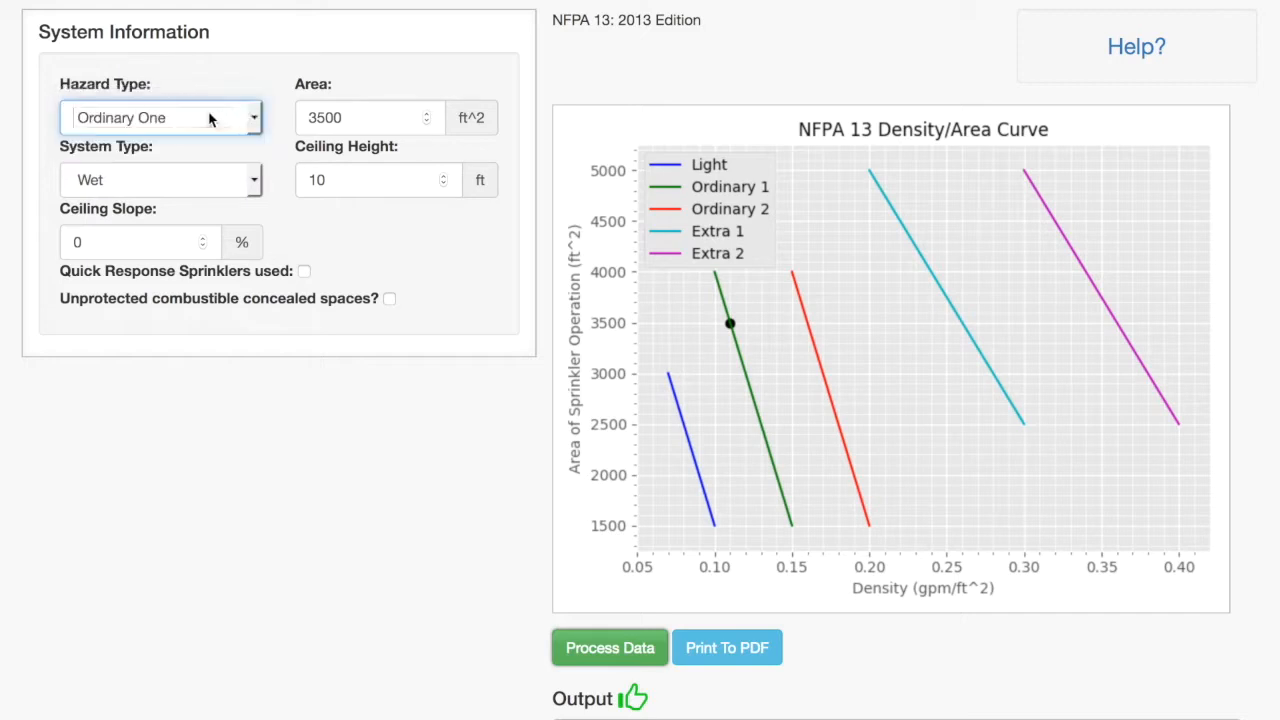
double_click(369, 118)
text(1200)
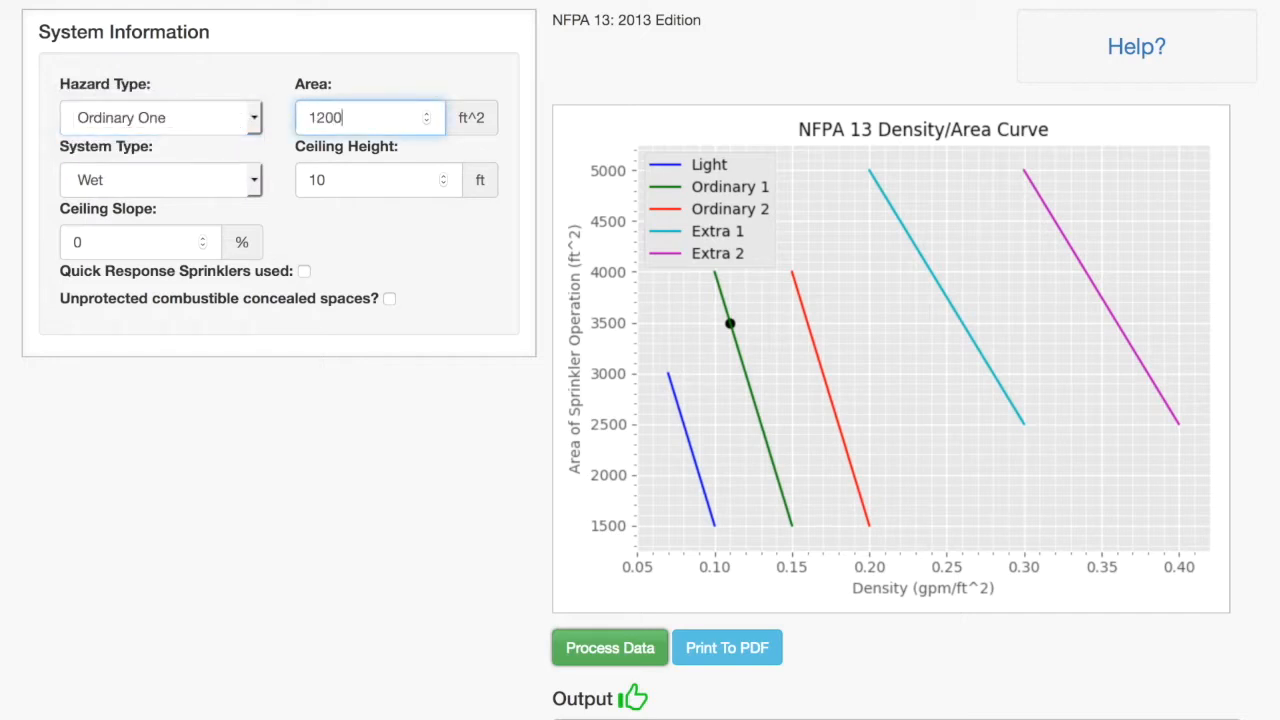
key(Tab)
key(space)
key(Down)
key(Return)
scroll(428, 309, down, 1)
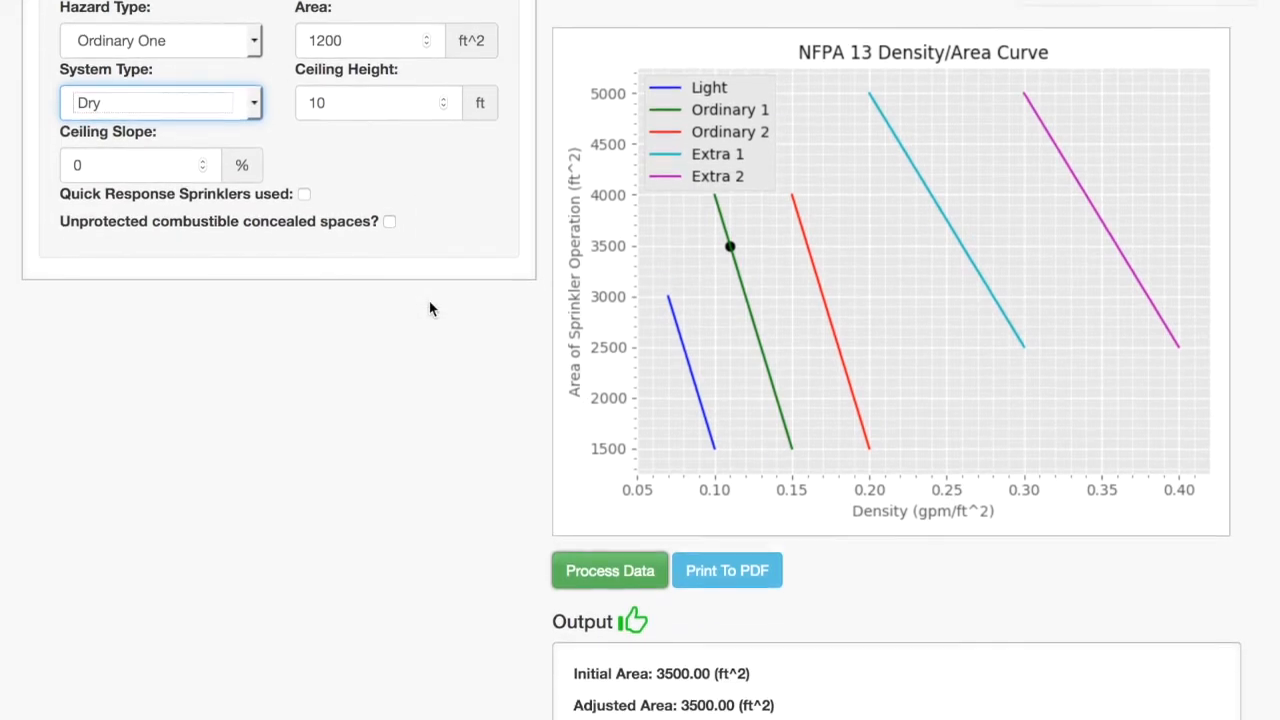
Process the data for the 1200 ft^2 dry system and show the output
click(588, 566)
scroll(499, 541, down, 4)
scroll(499, 541, up, 1)
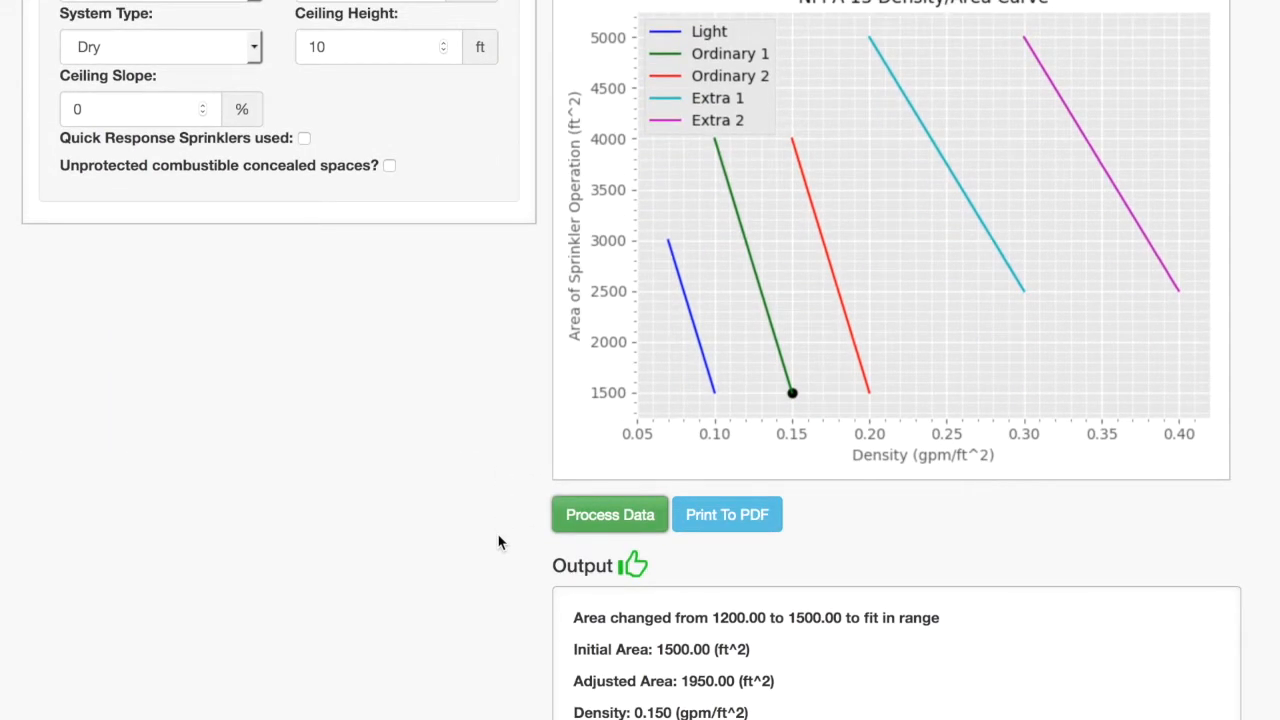
Examine the area range note, the adjusted area and the density in the dry system's output
triple_click(1033, 614)
click(1030, 624)
drag(794, 688, 574, 683)
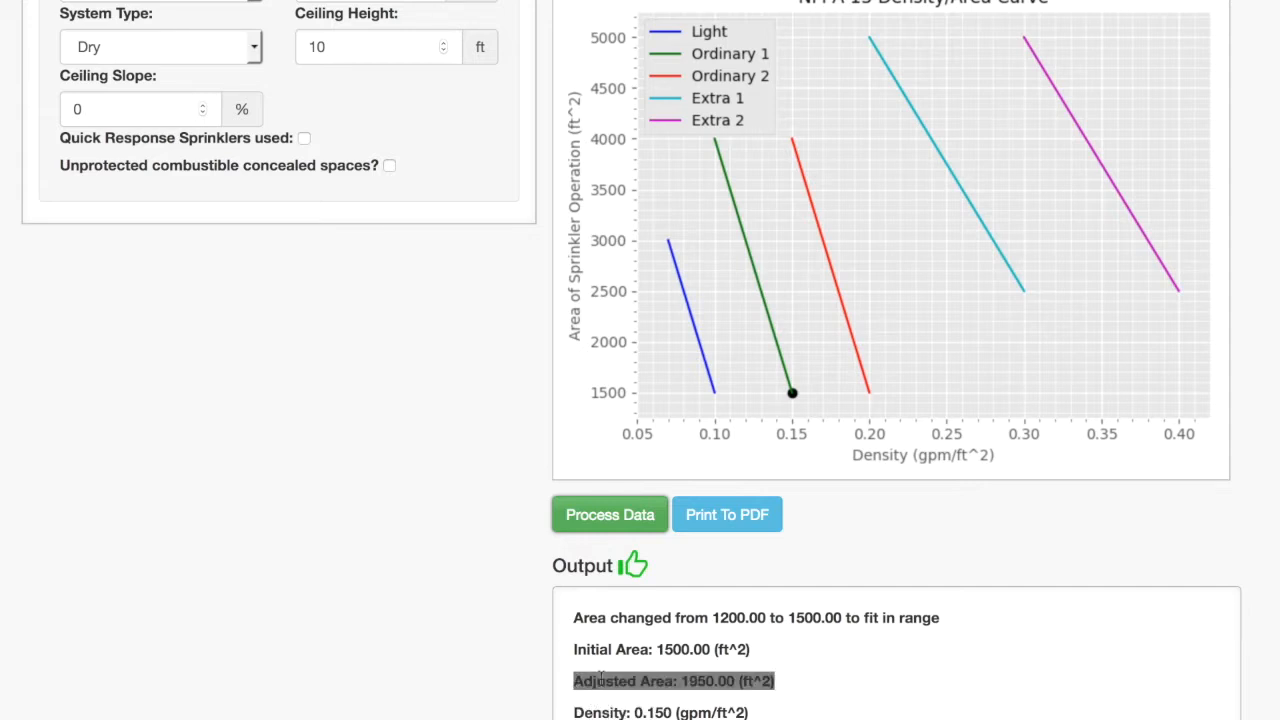
click(877, 691)
drag(800, 716, 565, 713)
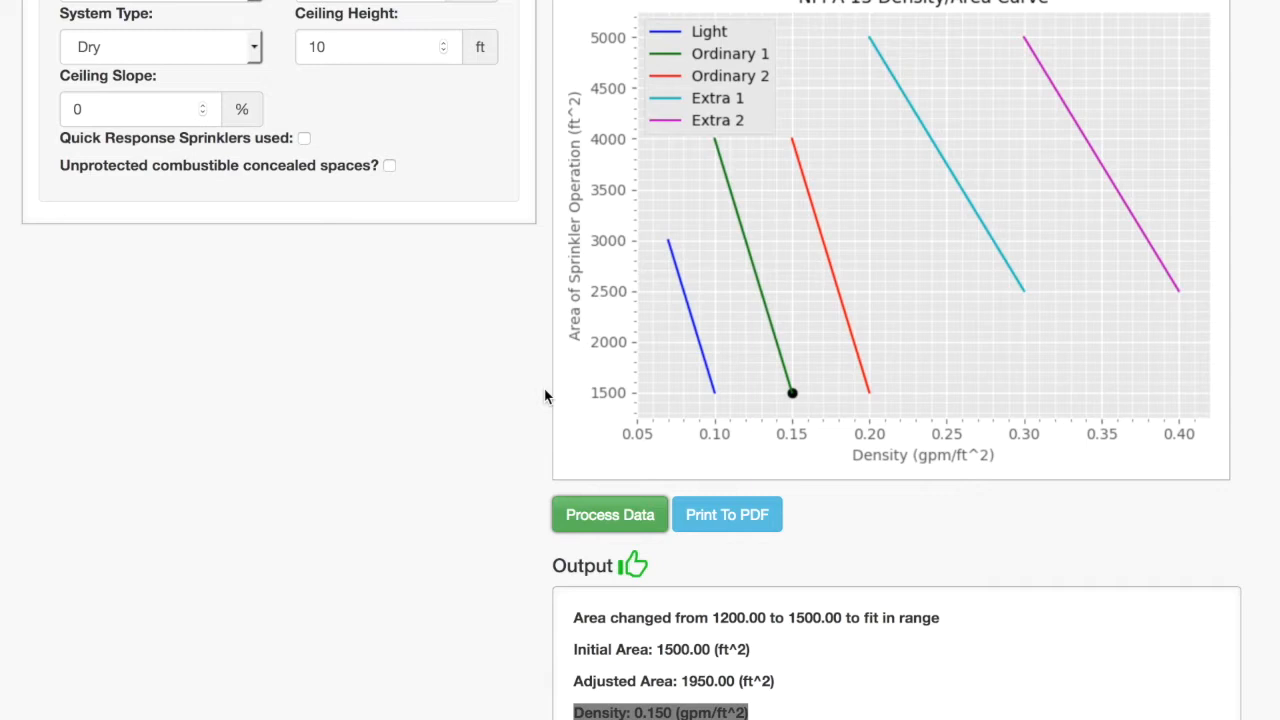
Change the system type to Wet and set the ceiling height to 15 ft
scroll(545, 396, up, 3)
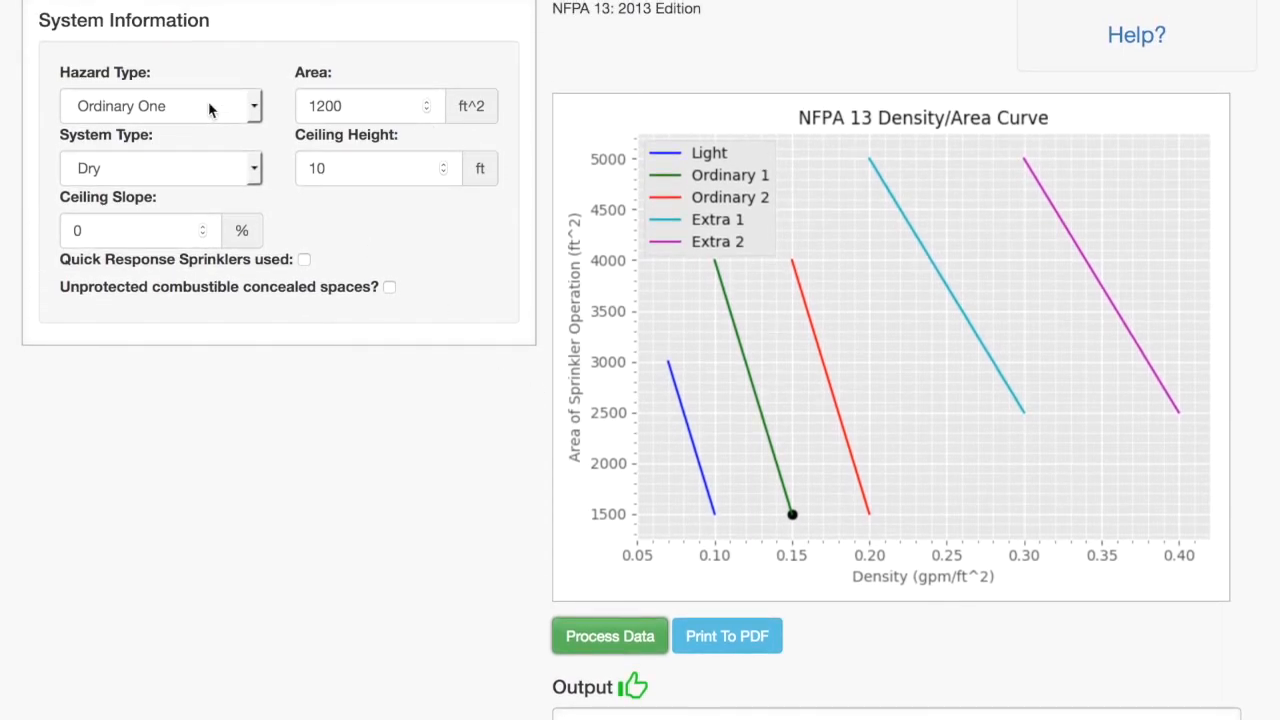
click(176, 172)
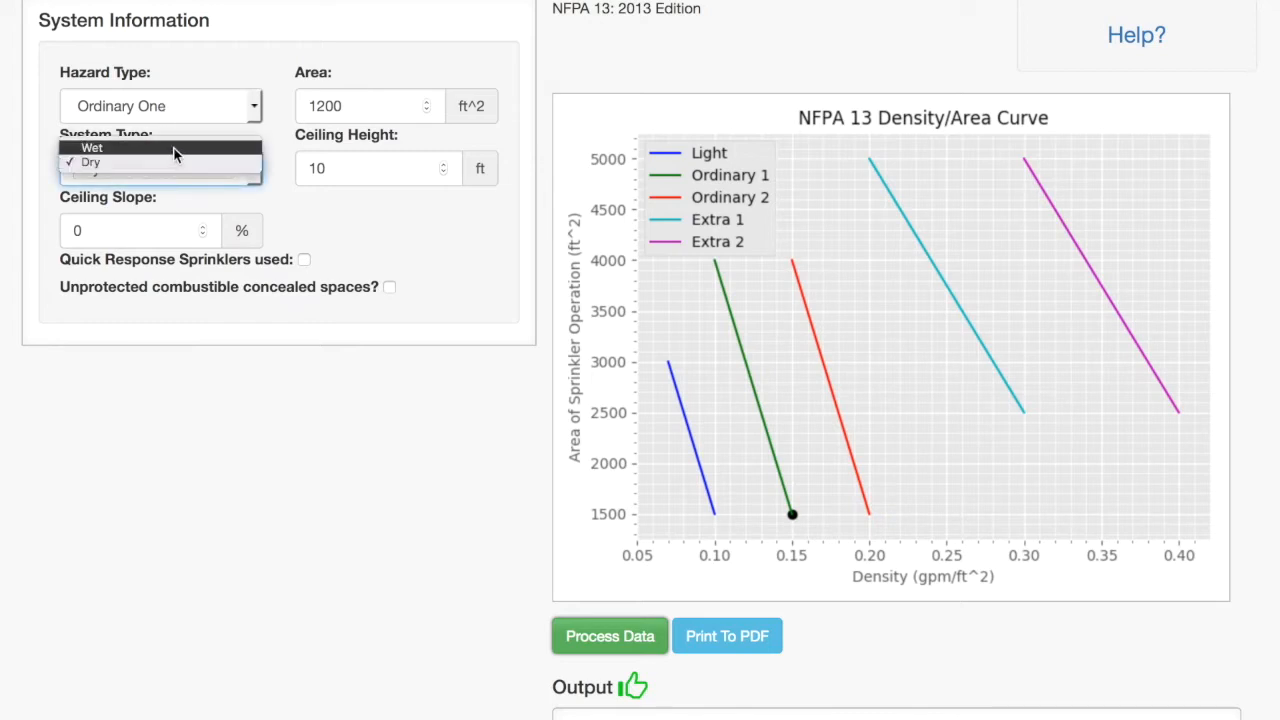
click(177, 148)
key(Tab)
text(15)
Set the ceiling slope to 17% and specify that quick response sprinklers are used
drag(163, 229, 22, 233)
text(17)
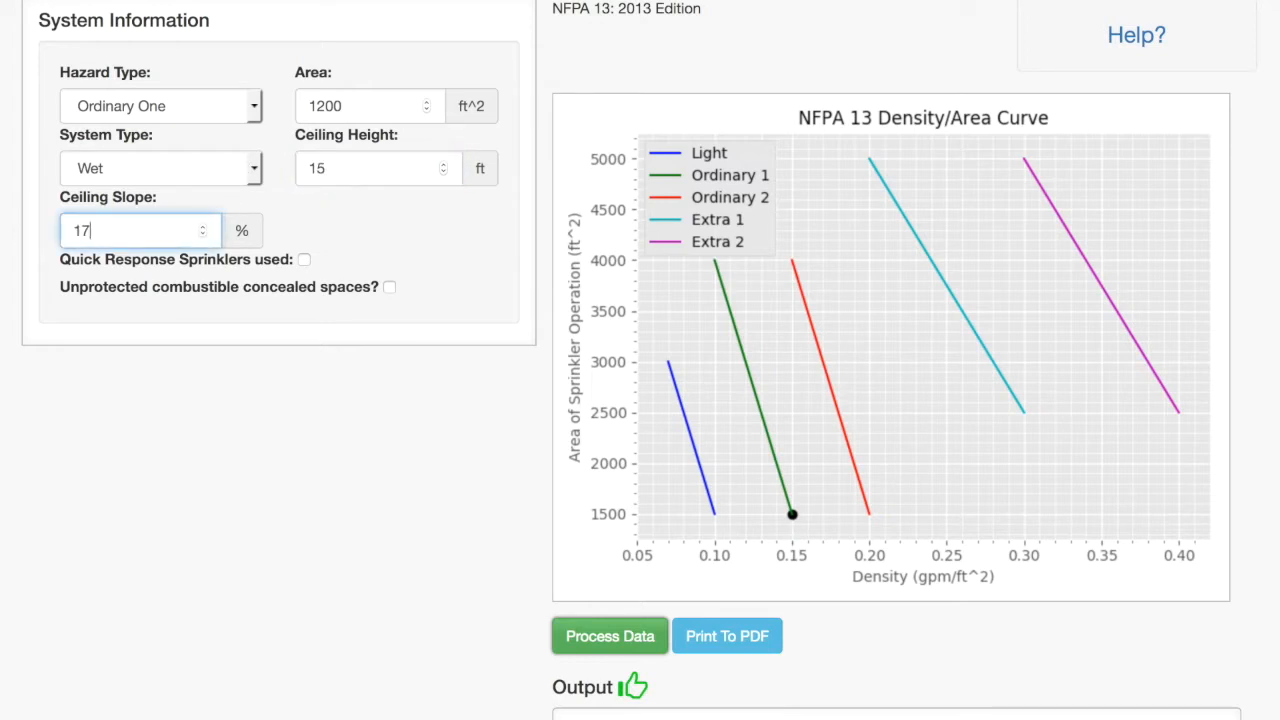
click(304, 259)
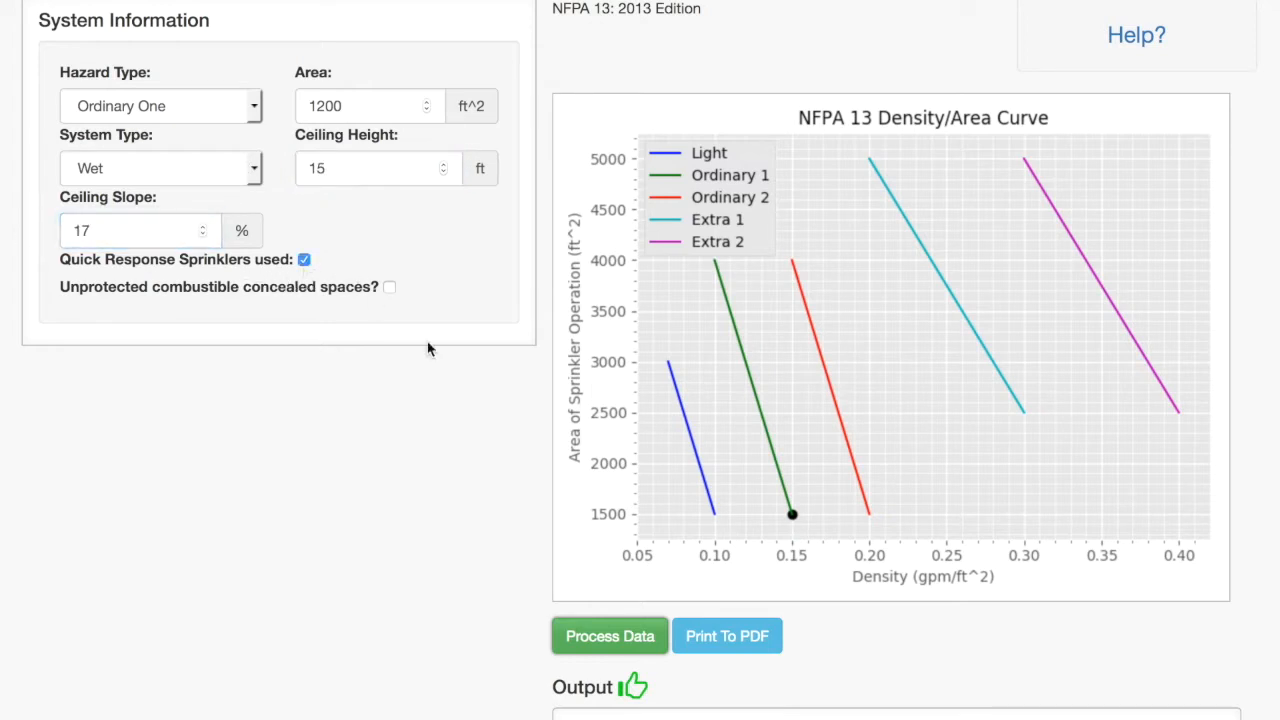
Process the data for the sloped-ceiling wet system and examine the adjusted area in the output
scroll(463, 383, down, 2)
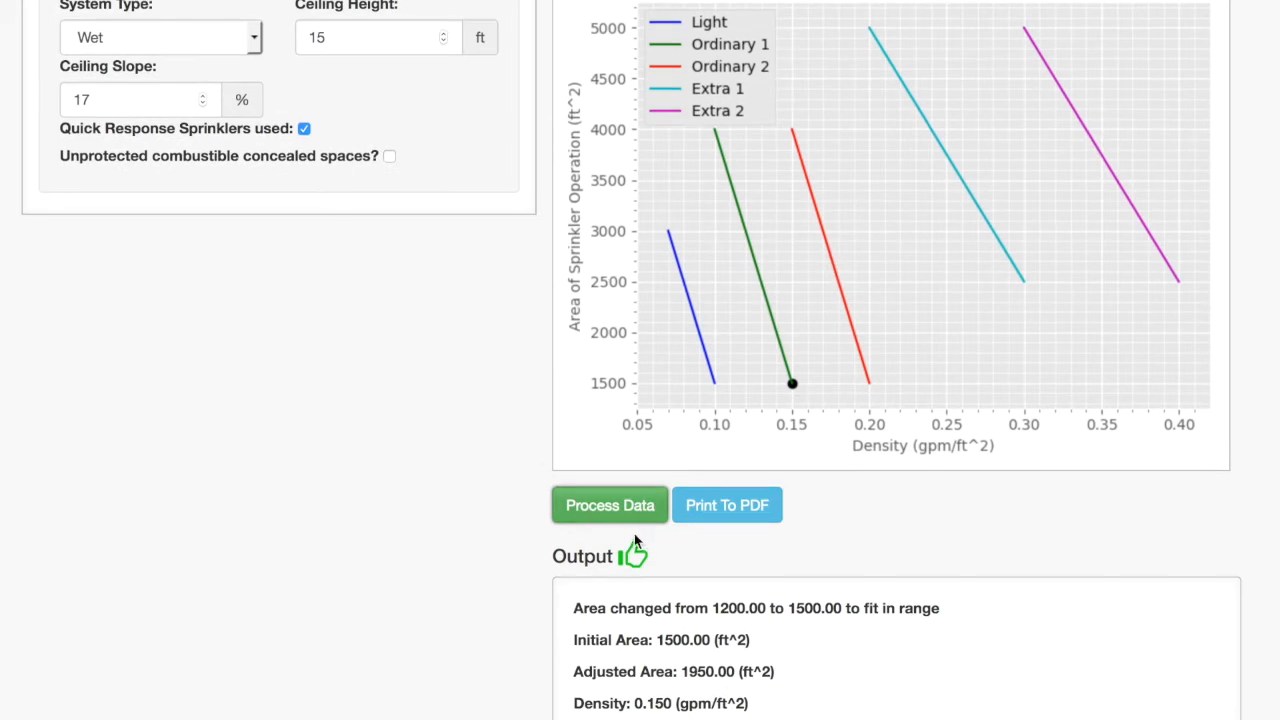
scroll(549, 563, up, 3)
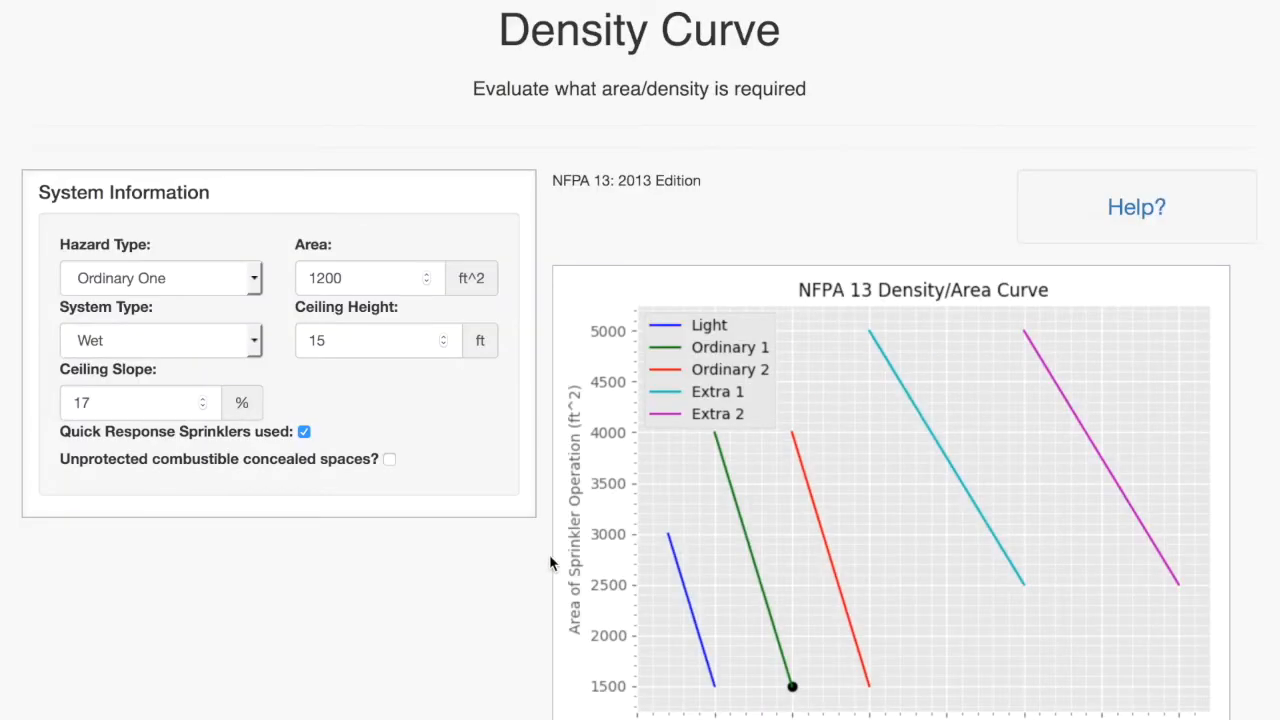
scroll(549, 563, down, 3)
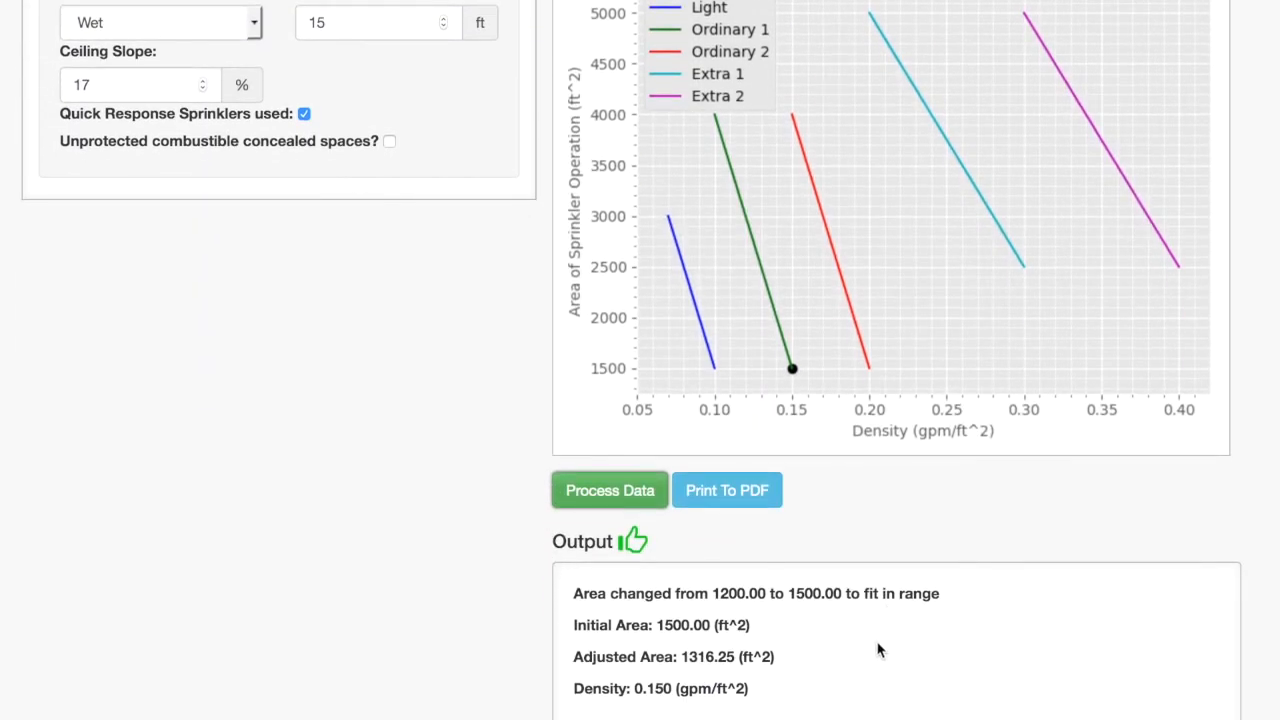
drag(829, 663, 537, 651)
click(540, 650)
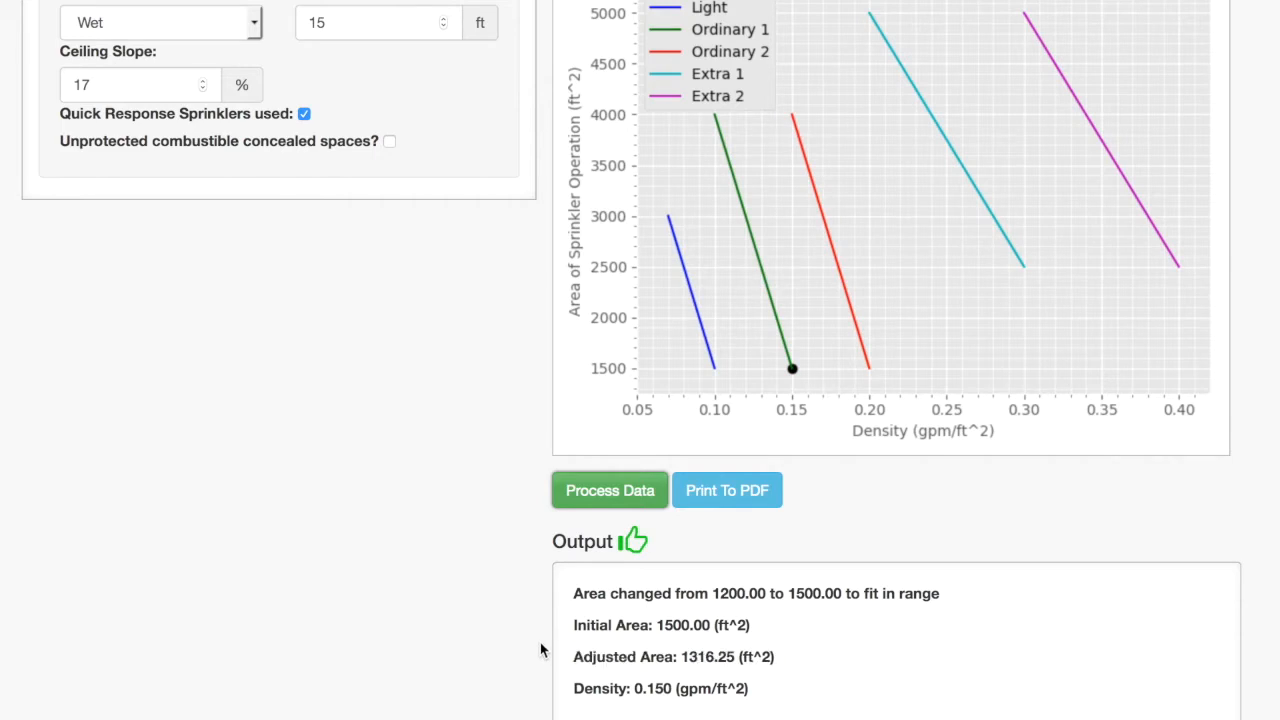